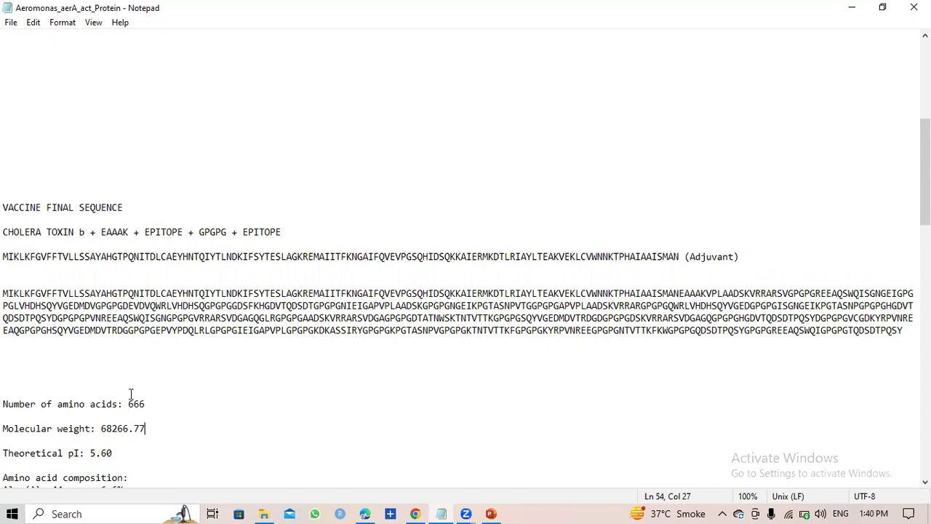
# Switch to Chrome, open the home-login result of the immsim server search in a new tab, and view the C-ImmSim home page
pyautogui.click(415, 513)
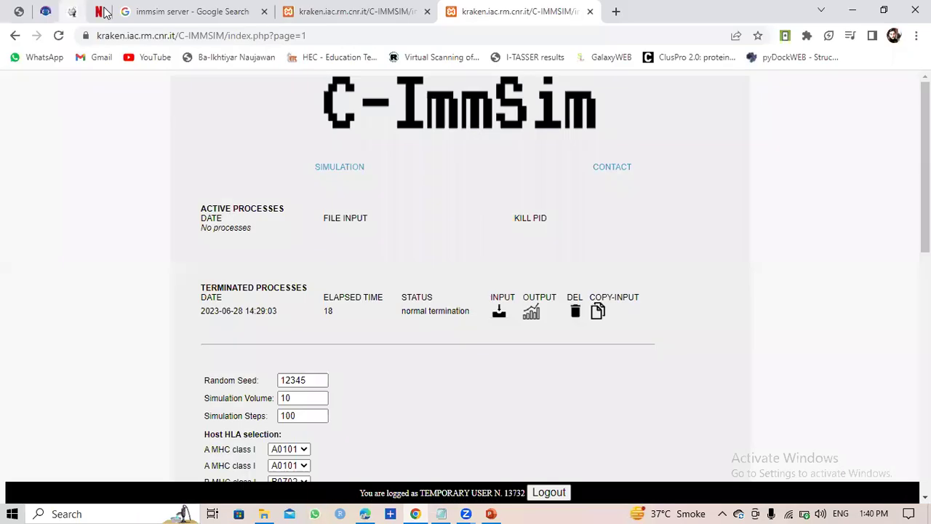
pyautogui.click(193, 11)
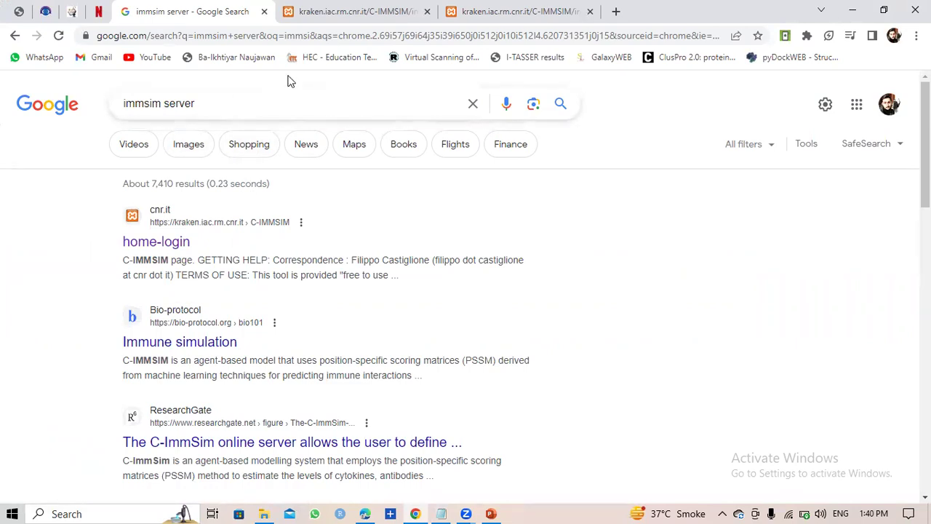
pyautogui.hotkey('ctrl', 'Tab')
pyautogui.scroll(1, 366, 208)
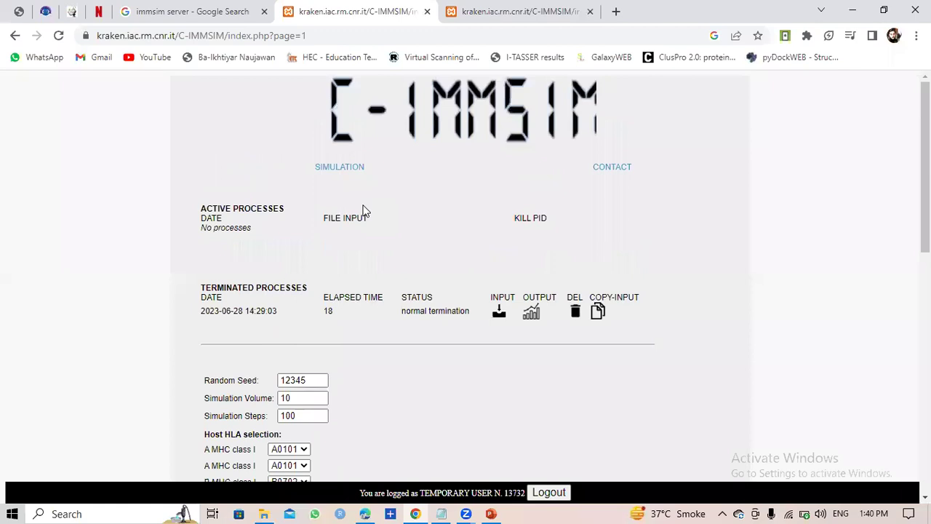
pyautogui.scroll(-1, 366, 211)
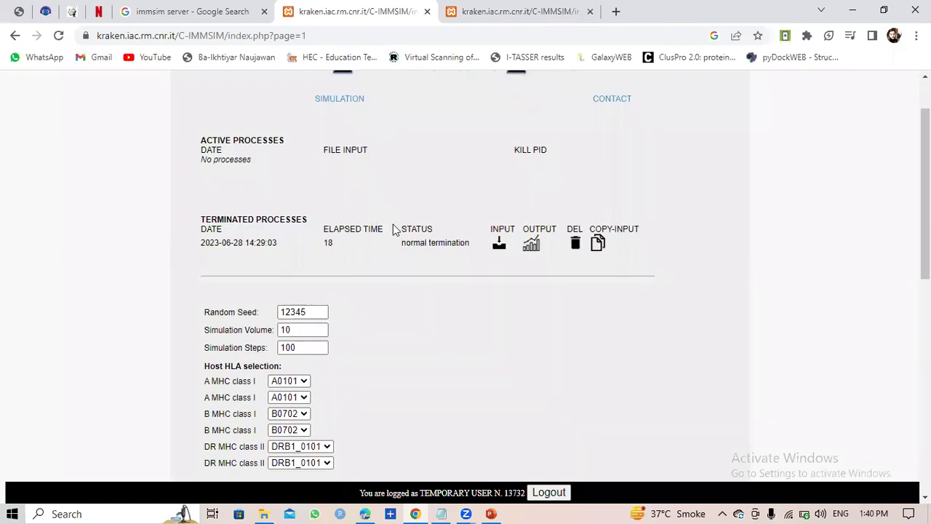
pyautogui.scroll(1, 388, 263)
pyautogui.hotkey('ctrl', 'shift', 'Tab')
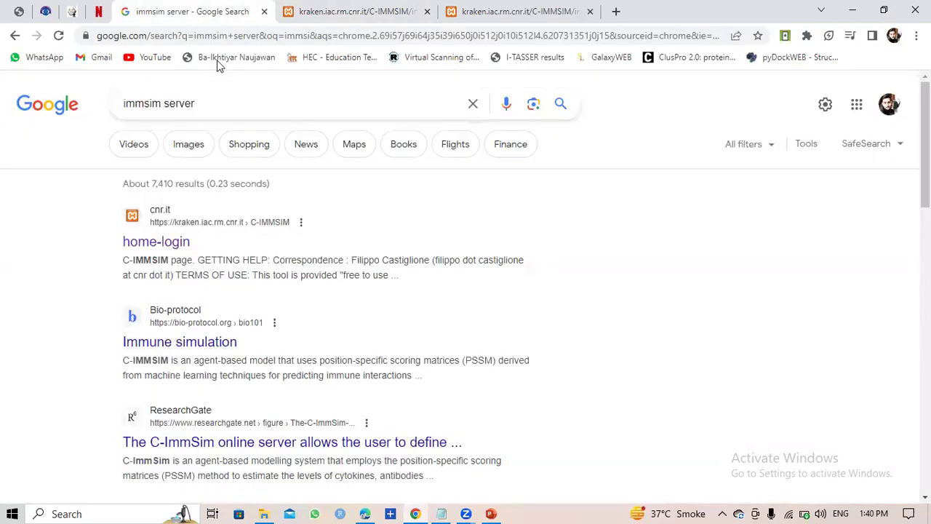
pyautogui.rightClick(182, 246)
pyautogui.click(214, 256)
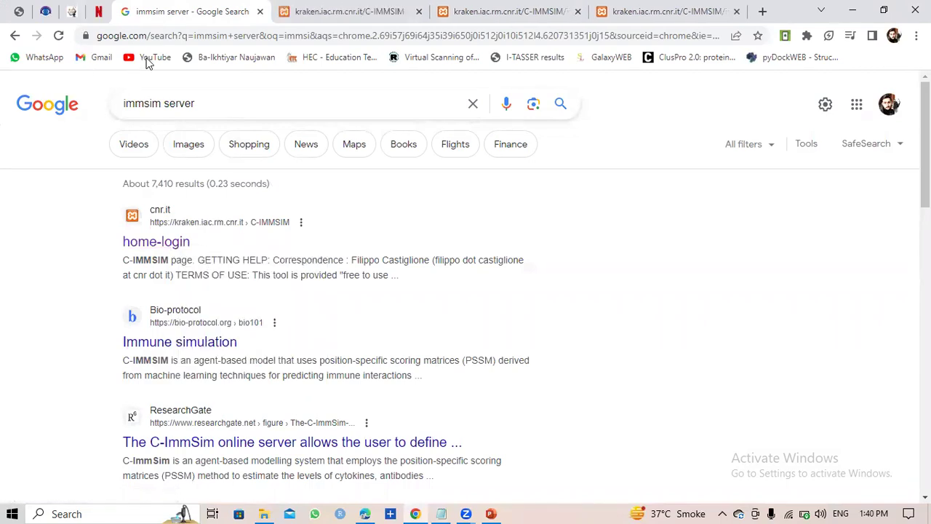
pyautogui.hotkey('ctrl', 'Tab')
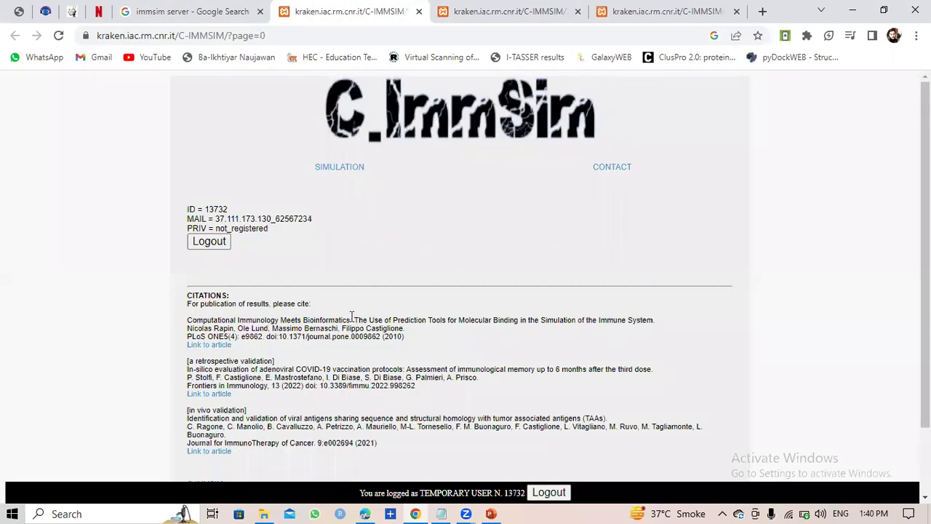
pyautogui.scroll(-1, 355, 318)
pyautogui.scroll(1, 451, 327)
# In the simulation form, replace the placeholder text of Protein N. 1 under Injection N. 1 with a ">" FASTA header line
pyautogui.hotkey('ctrl', 'Tab')
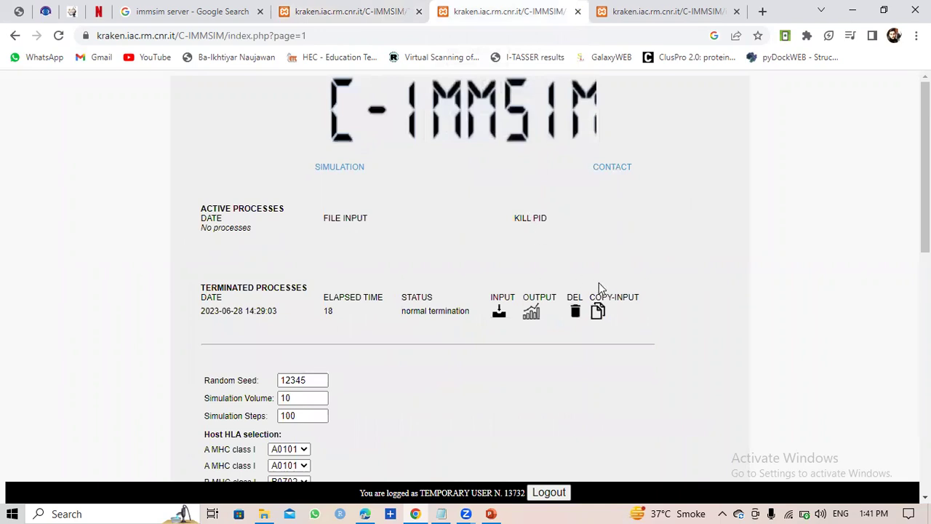
pyautogui.scroll(-10, 599, 283)
pyautogui.scroll(4, 598, 286)
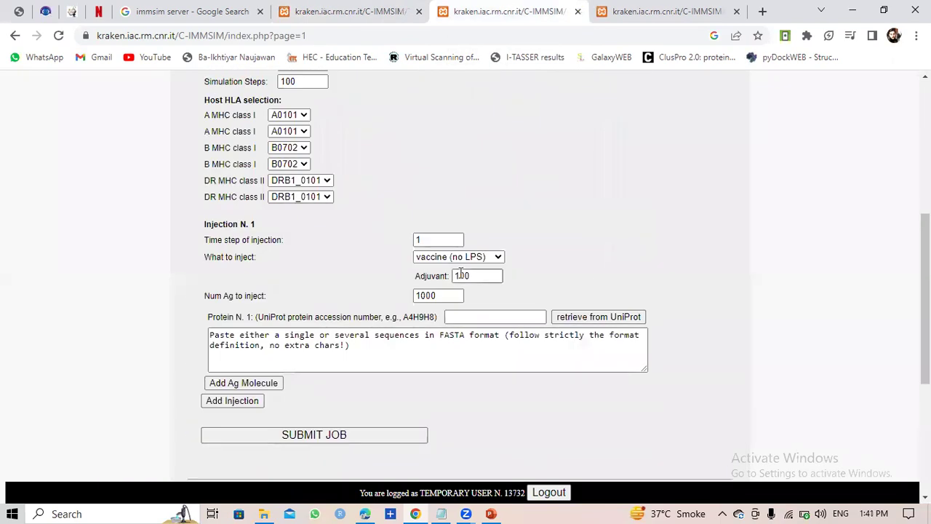
pyautogui.moveTo(352, 348); pyautogui.dragTo(210, 336)
pyautogui.press('BackSpace')
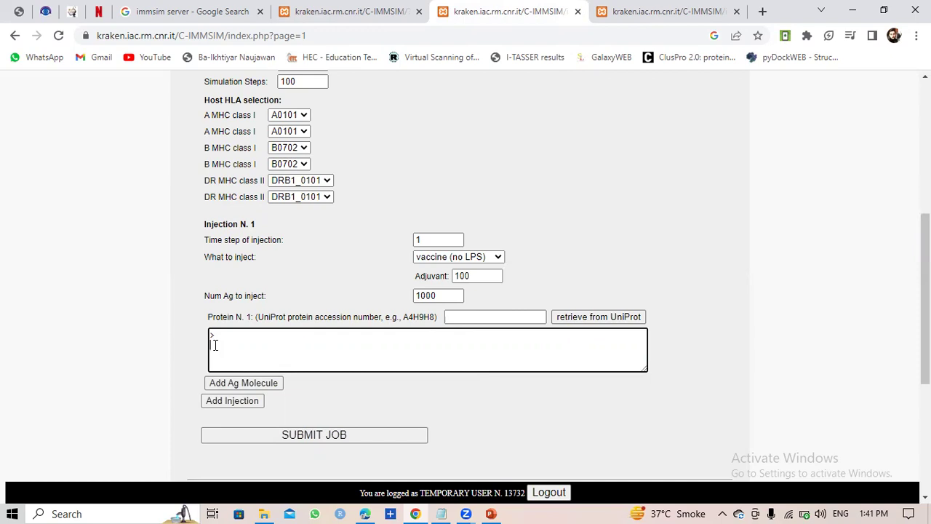
# Copy the full vaccine final sequence from the Aeromonas_aerA_act_Protein file in Notepad and paste it below the FASTA header in Chrome
pyautogui.click(440, 513)
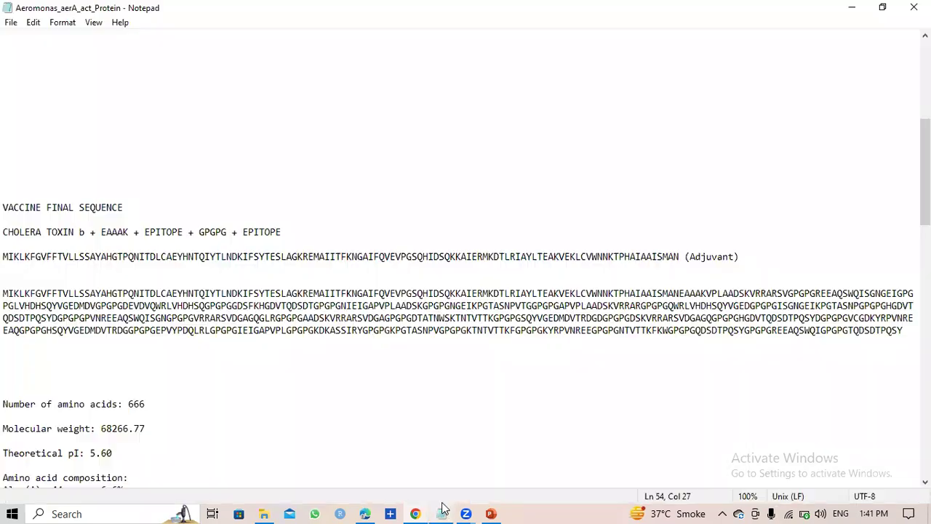
pyautogui.moveTo(3, 293); pyautogui.dragTo(904, 330)
pyautogui.rightClick(831, 318)
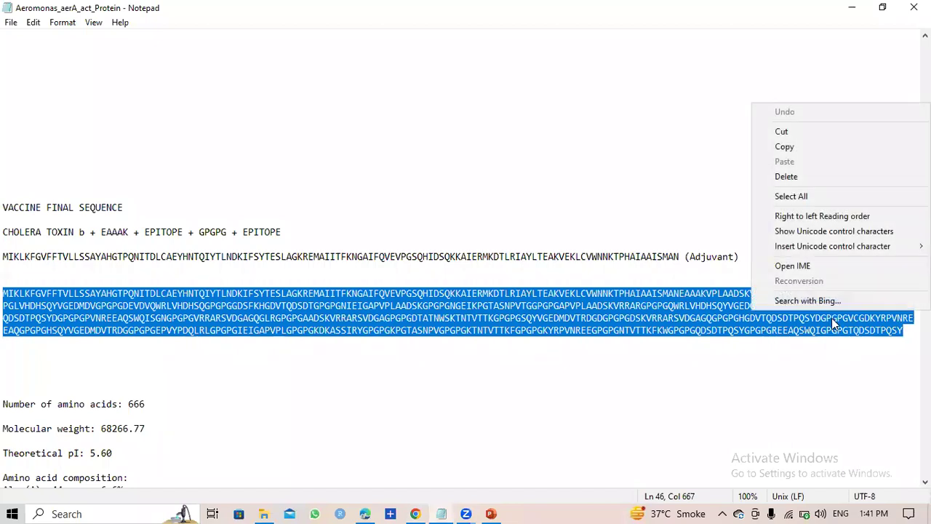
pyautogui.click(800, 147)
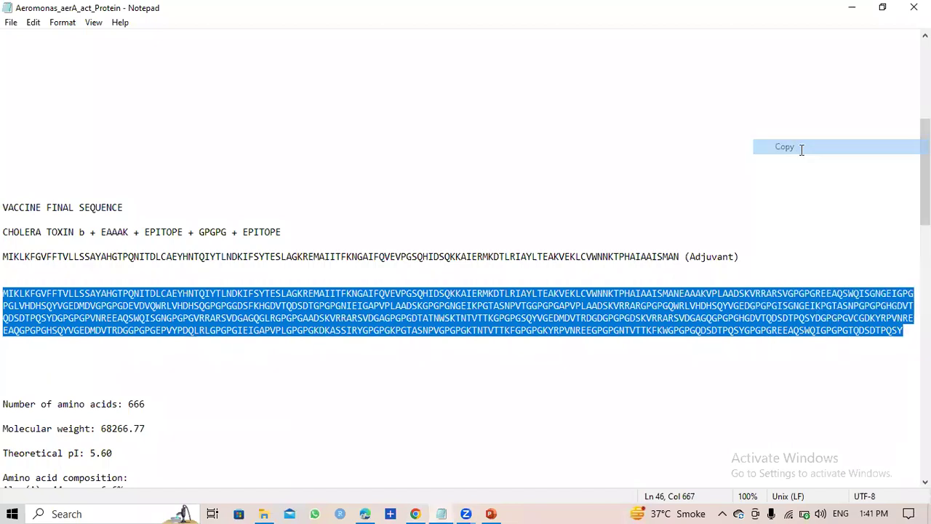
pyautogui.click(416, 510)
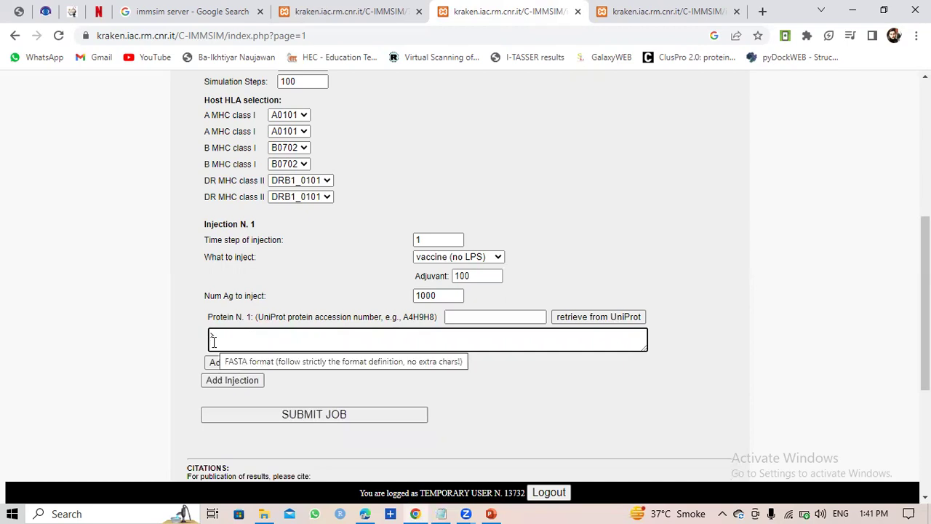
pyautogui.hotkey('ctrl', 'v')
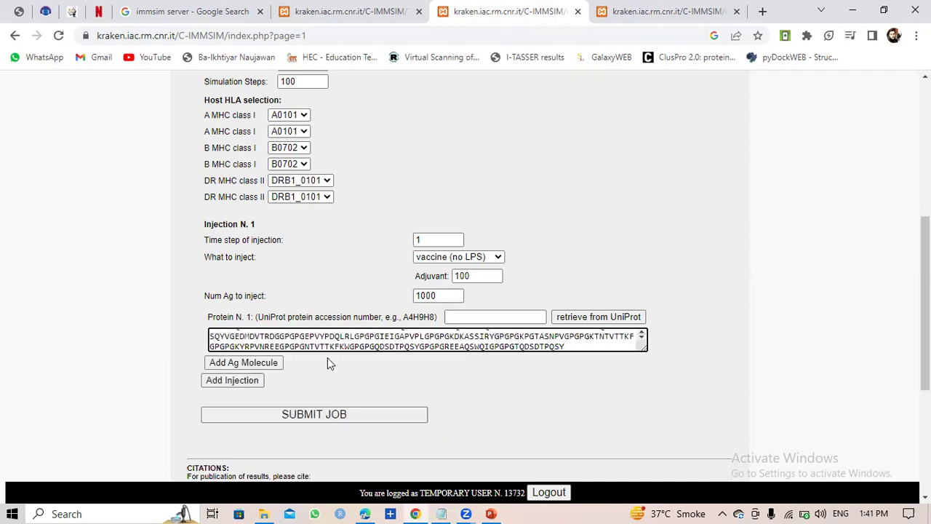
pyautogui.scroll(5, 327, 357)
pyautogui.scroll(-4, 387, 357)
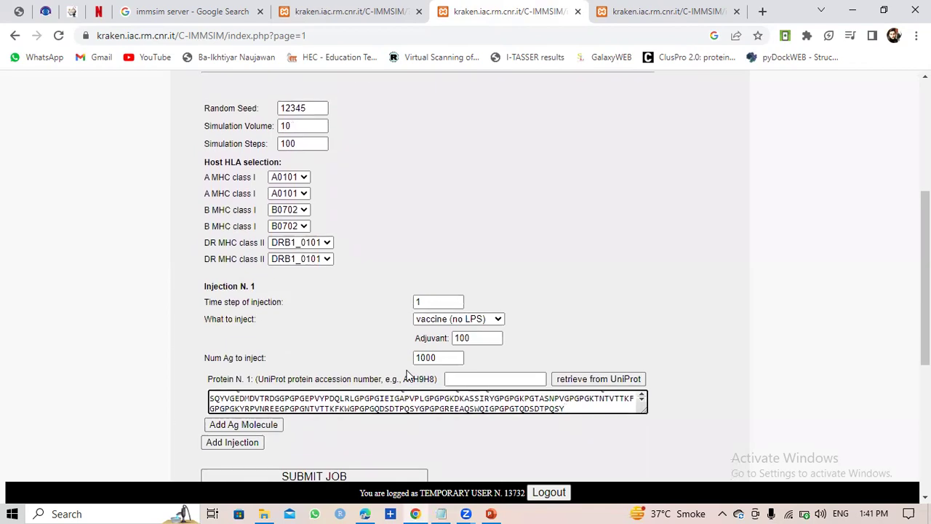
pyautogui.scroll(4, 397, 368)
pyautogui.scroll(-8, 405, 374)
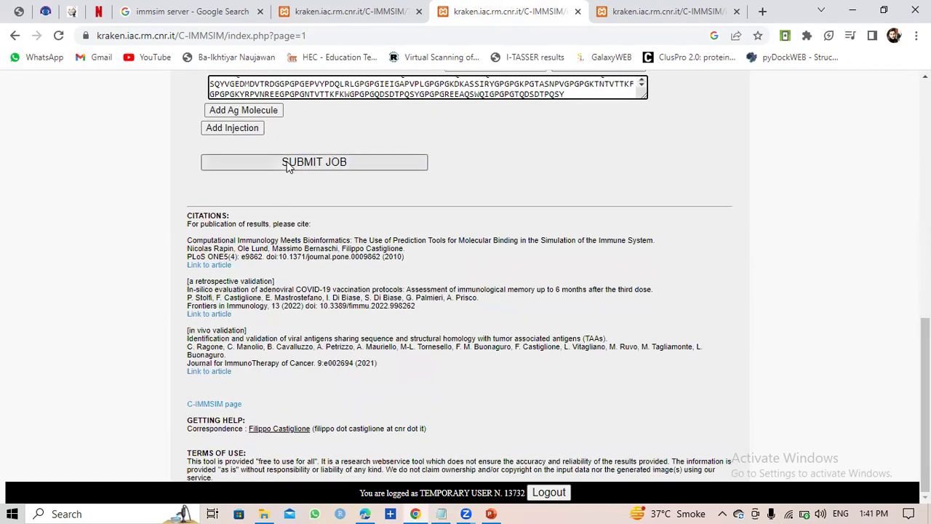
pyautogui.hotkey('ctrl', 'Tab')
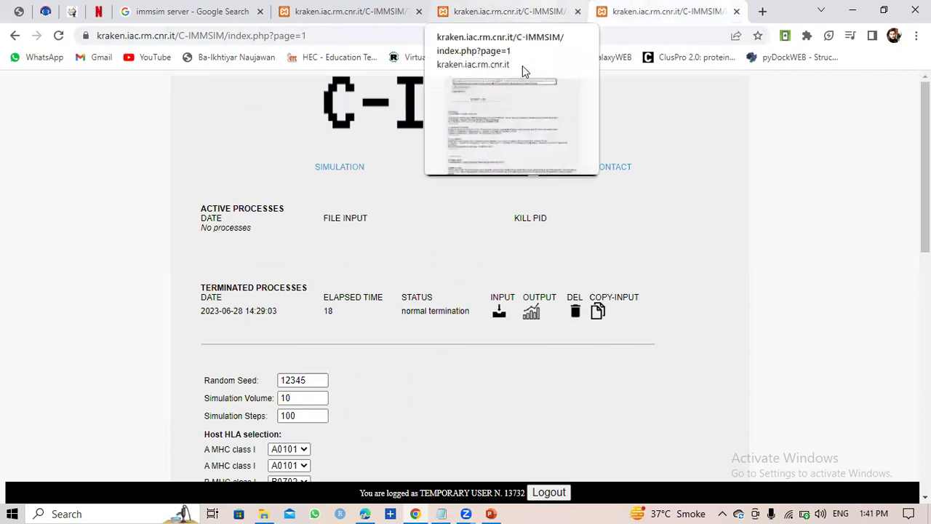
pyautogui.hotkey('ctrl', 'shift', 'Tab')
pyautogui.hotkey('ctrl', 'Tab')
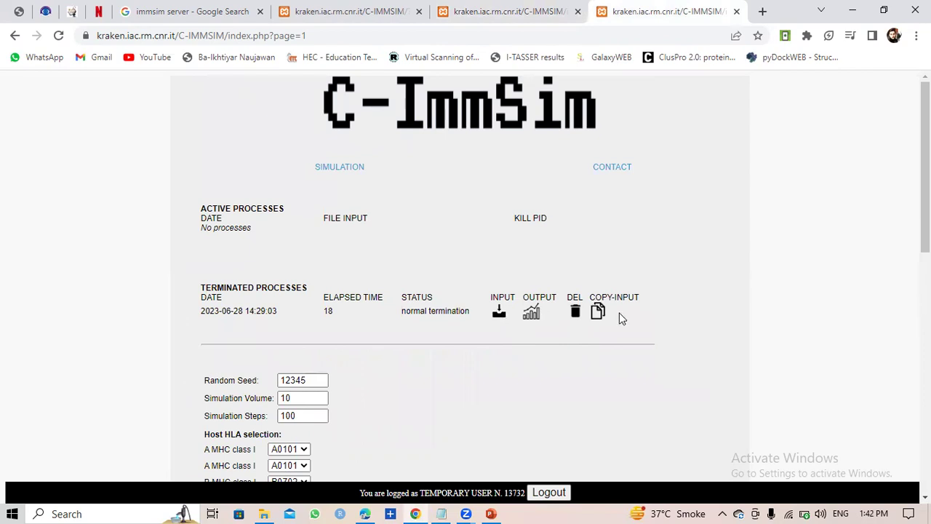
pyautogui.click(531, 312)
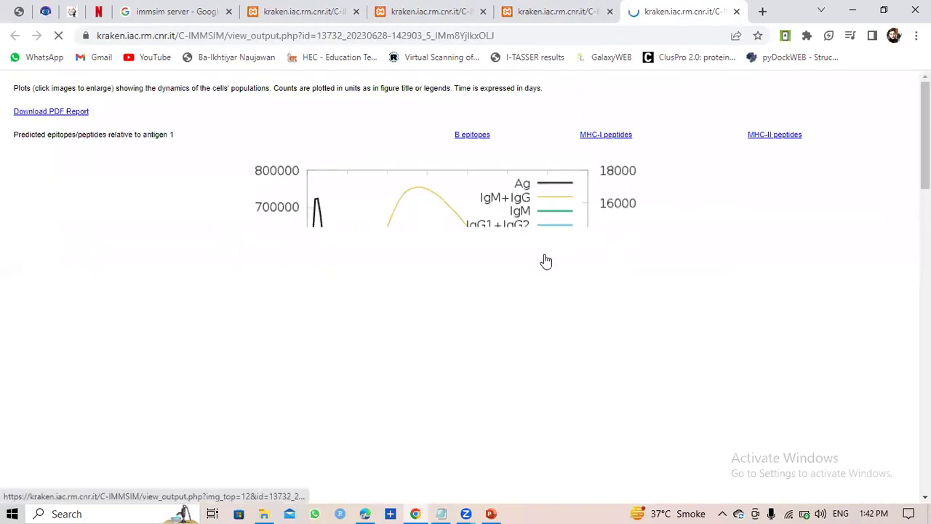
# Examine the simulation output plots, focusing on the antigen and immunoglobulins graph and the B cell and PLB cell population plots
pyautogui.scroll(-10, 520, 266)
pyautogui.scroll(4, 534, 268)
pyautogui.scroll(8, 538, 268)
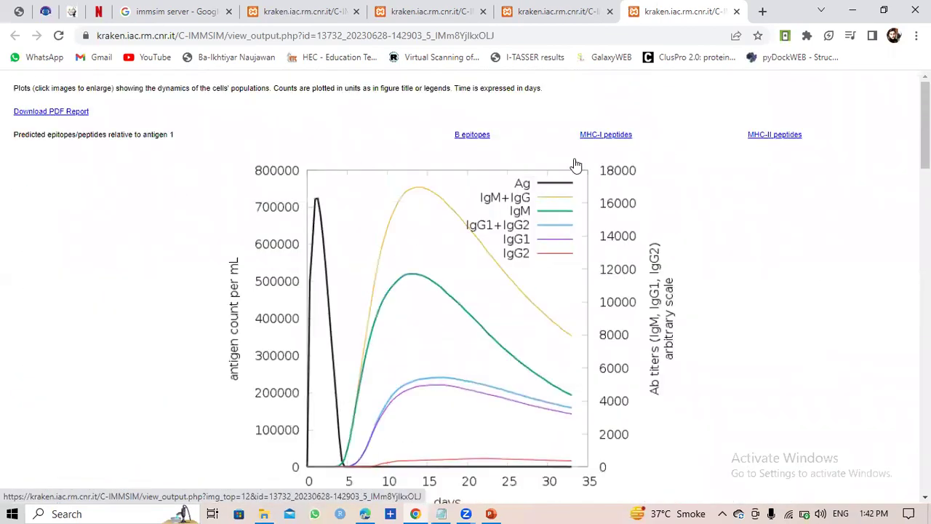
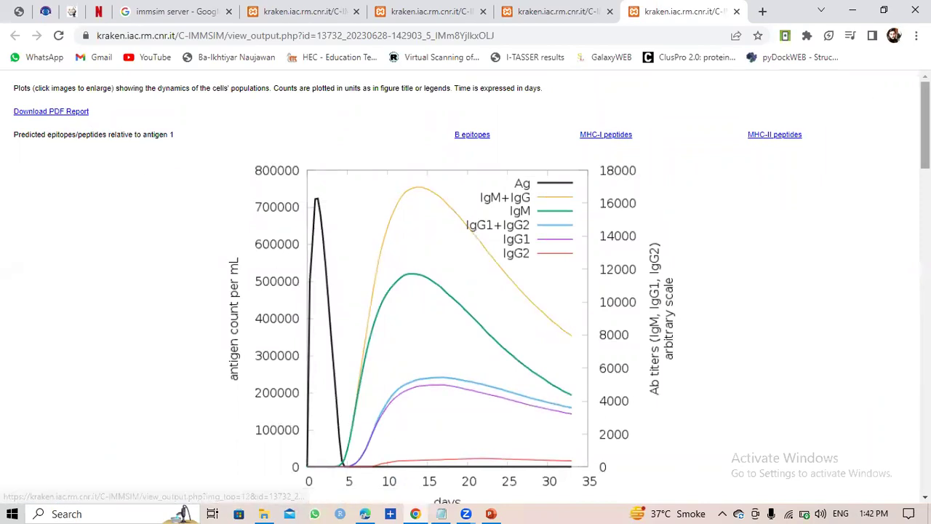
pyautogui.scroll(-1, 466, 291)
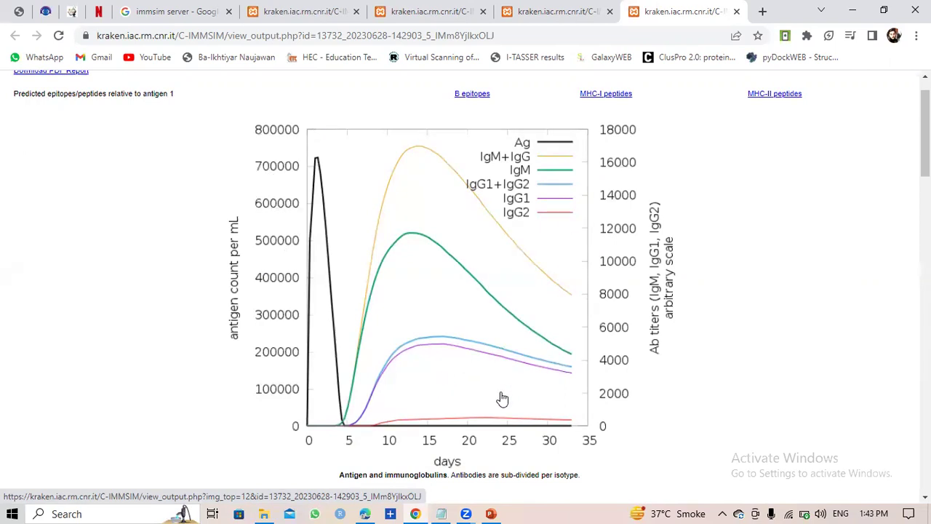
pyautogui.scroll(-1, 499, 399)
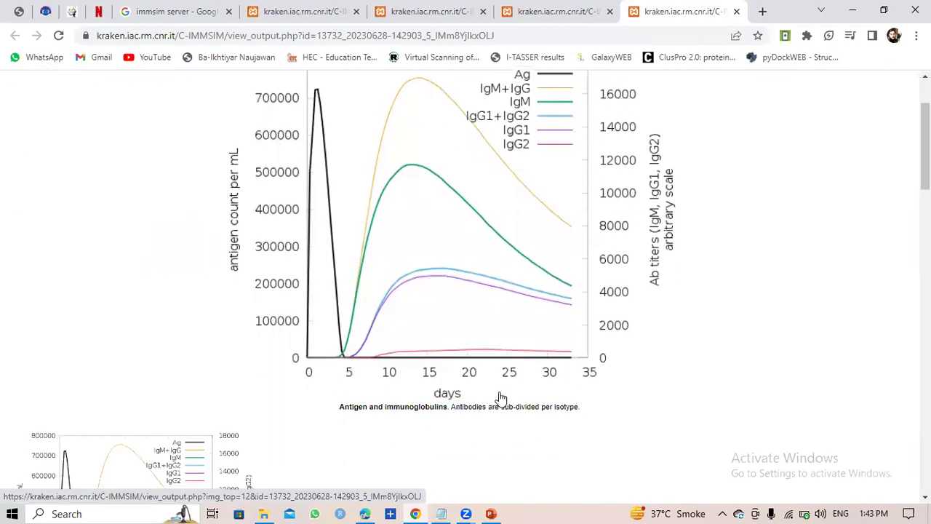
pyautogui.scroll(-2, 500, 397)
pyautogui.scroll(-2, 500, 397)
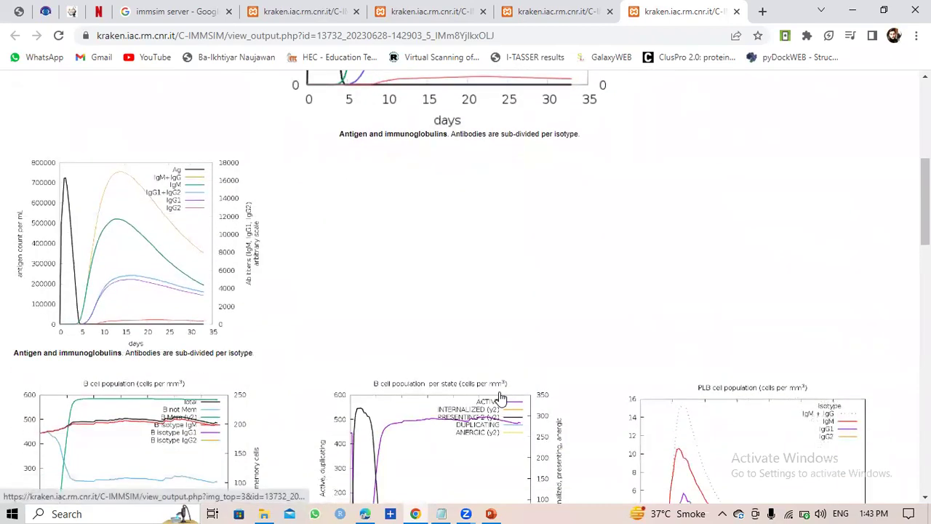
pyautogui.scroll(4, 501, 397)
pyautogui.scroll(-3, 496, 397)
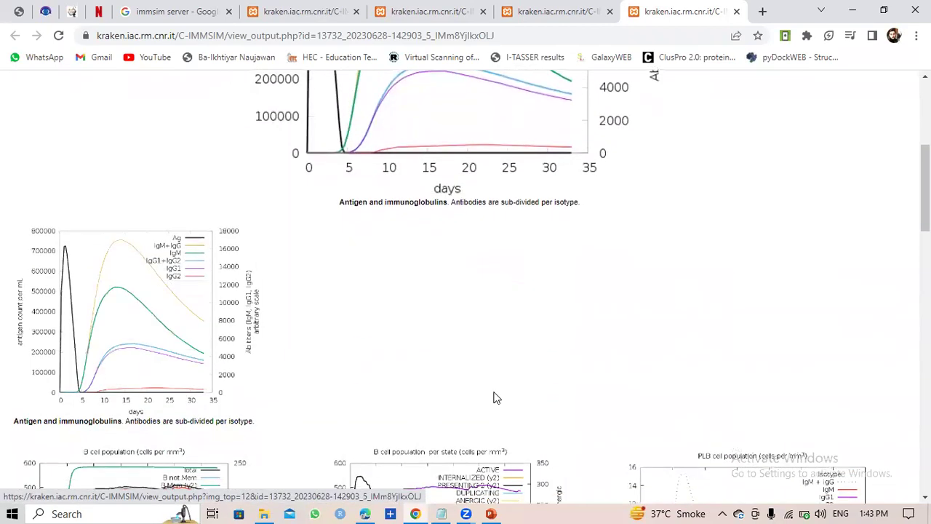
pyautogui.scroll(-1, 493, 398)
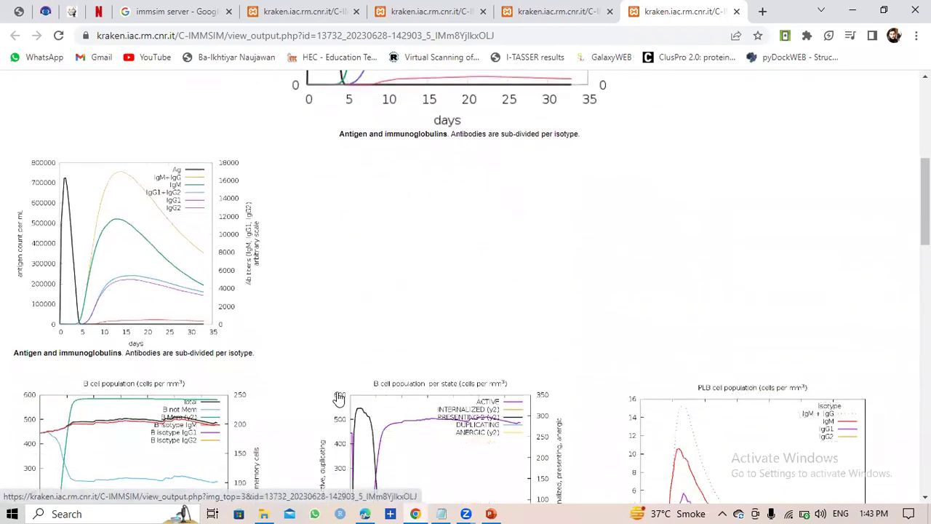
# Switch to Edge and examine the B, PLB and TH cell population plots on page 2 of IMMUNE SIMULATIONS.pdf
pyautogui.click(372, 497)
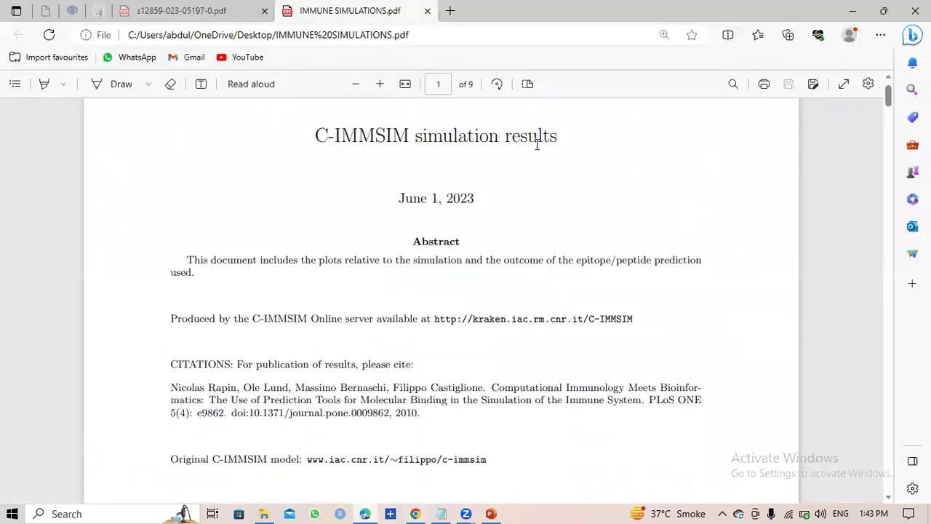
pyautogui.scroll(-10, 510, 195)
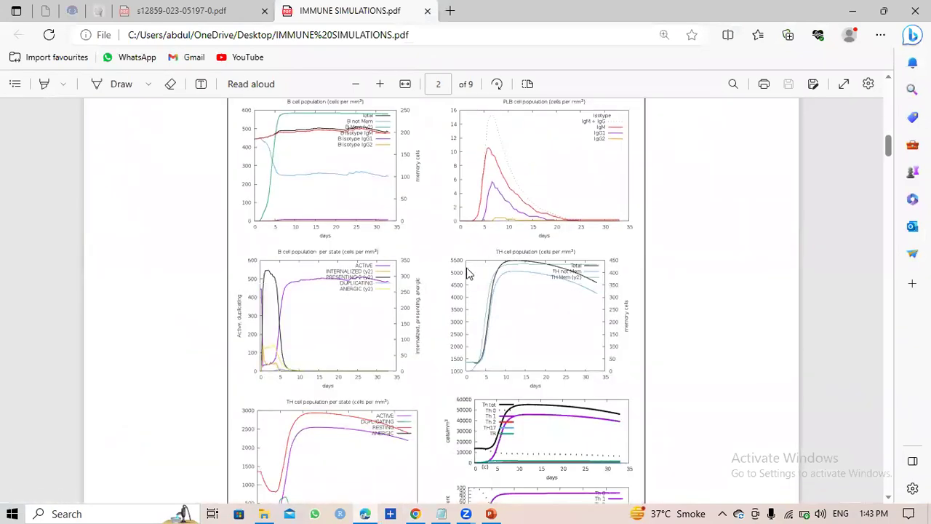
pyautogui.keyDown('ctrl'); pyautogui.scroll(3, 466, 272); pyautogui.keyUp('ctrl')
pyautogui.keyDown('ctrl'); pyautogui.scroll(-3, 461, 268); pyautogui.keyUp('ctrl')
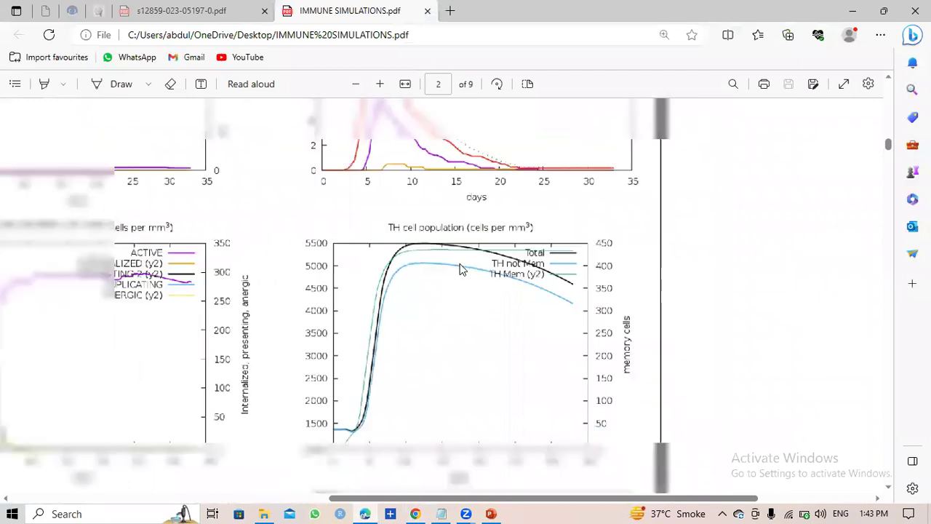
pyautogui.scroll(3, 401, 232)
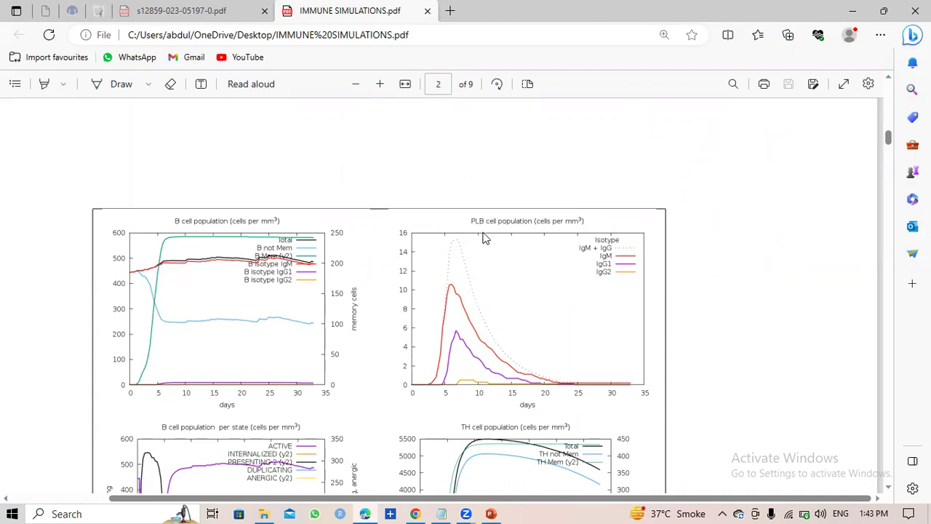
pyautogui.scroll(-2, 473, 349)
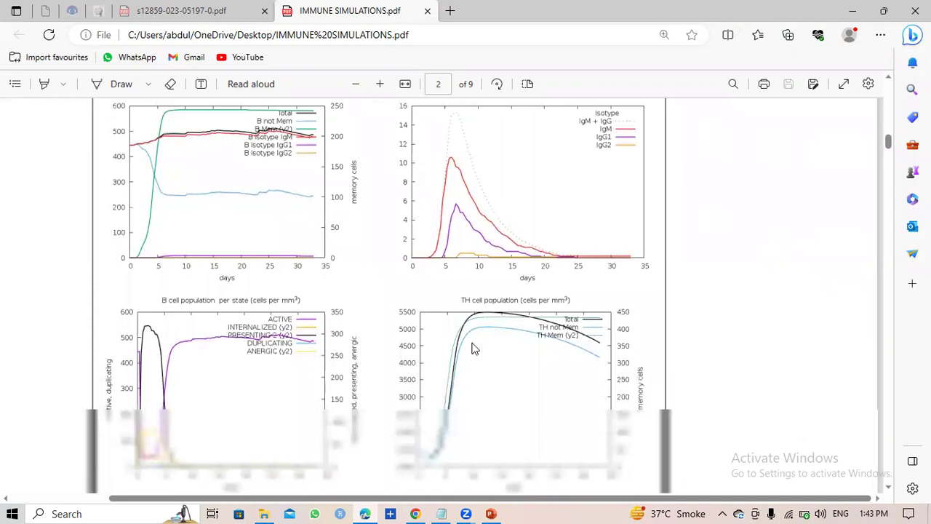
pyautogui.scroll(1, 474, 348)
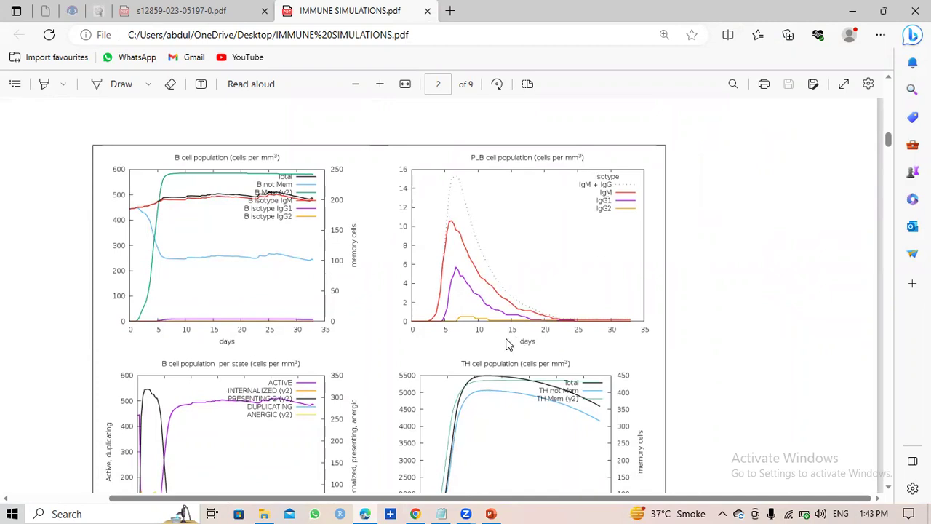
pyautogui.scroll(-3, 513, 343)
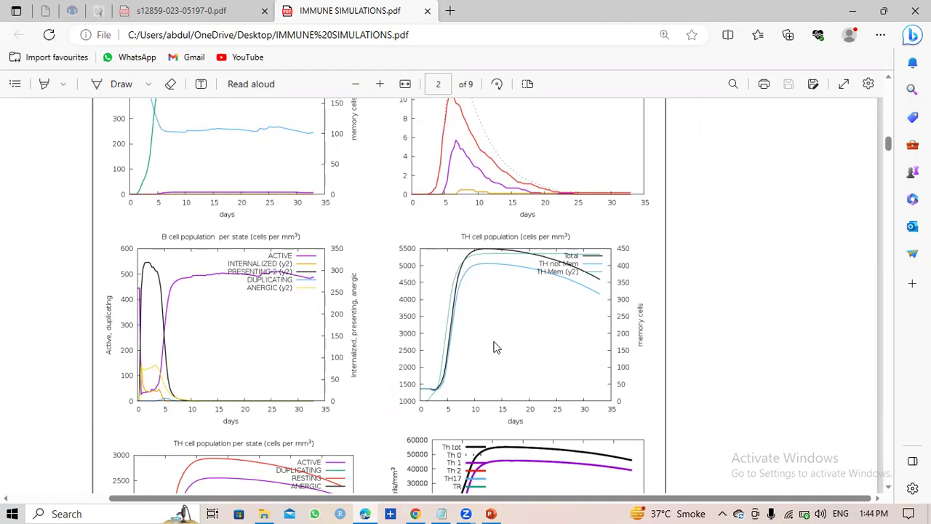
pyautogui.scroll(-2, 495, 347)
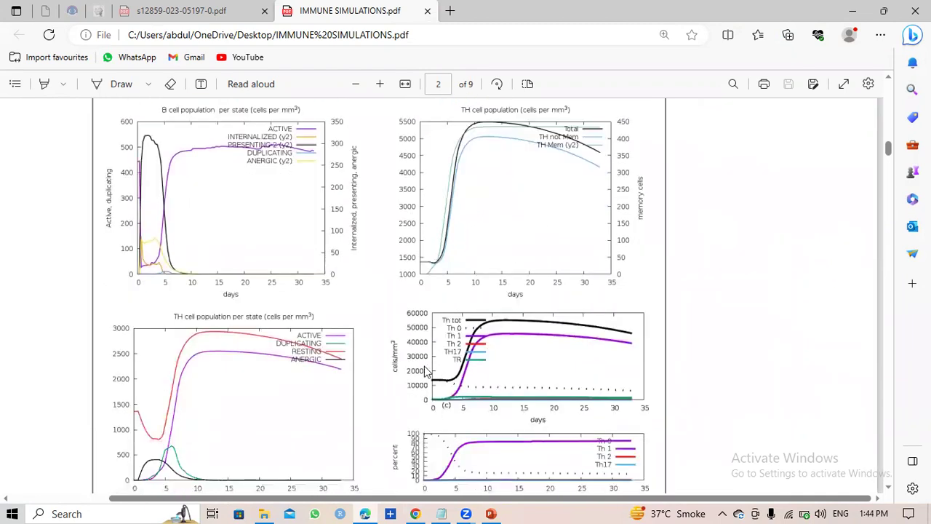
# Dismiss the low-battery notice and examine the remaining TH cell plots and the Figure 1 legend on page 2 of the PDF
pyautogui.scroll(-1, 364, 389)
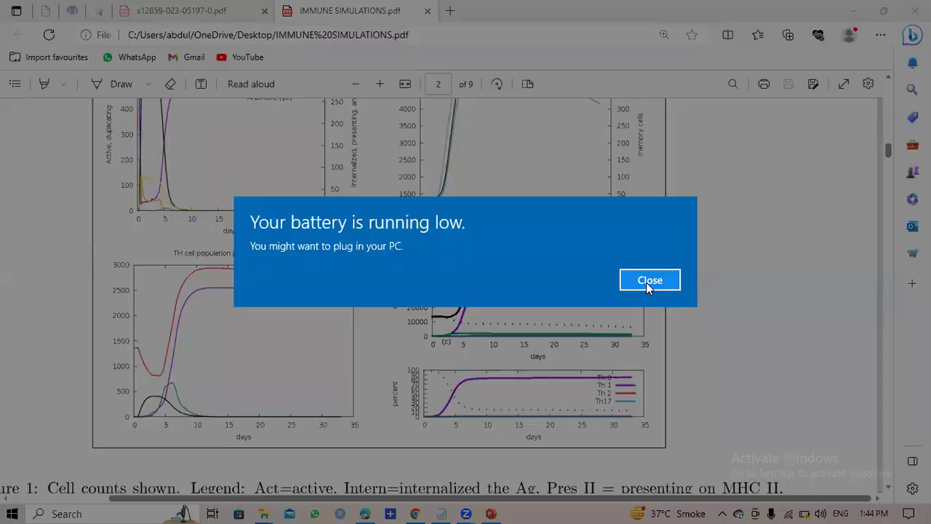
pyautogui.click(649, 280)
pyautogui.scroll(-10, 552, 371)
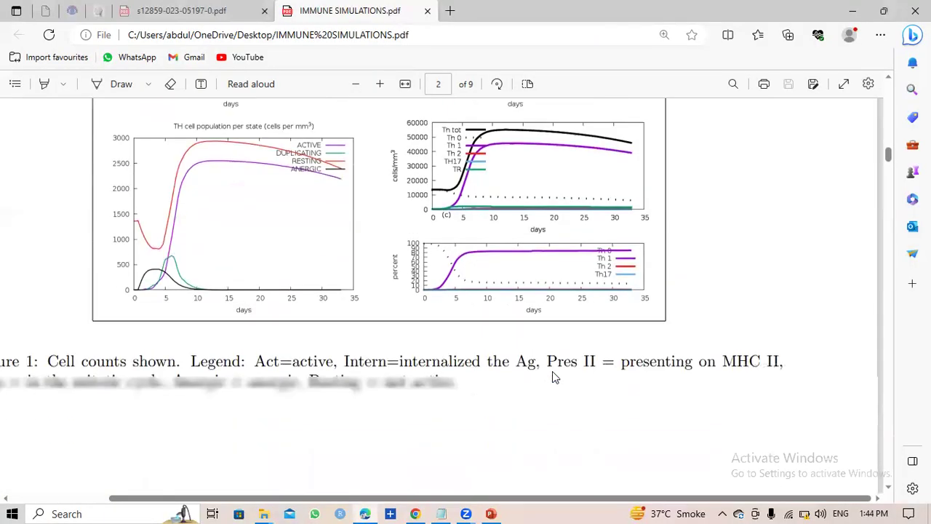
# Examine the TC, NK, MA, DC and EP cell population plots on page 3 of IMMUNE SIMULATIONS.pdf
pyautogui.scroll(-5, 420, 378)
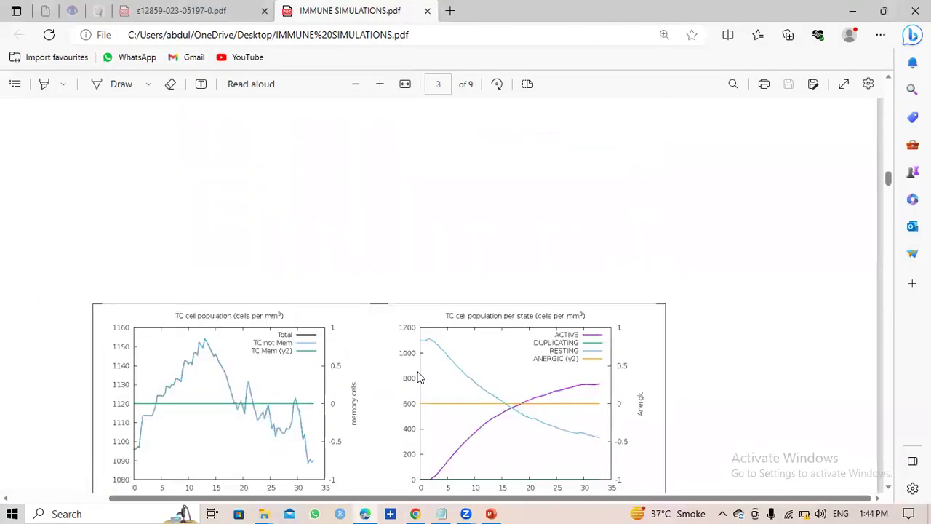
pyautogui.keyDown('ctrl'); pyautogui.scroll(-1, 420, 376); pyautogui.keyUp('ctrl')
pyautogui.keyDown('ctrl'); pyautogui.scroll(2, 420, 375); pyautogui.keyUp('ctrl')
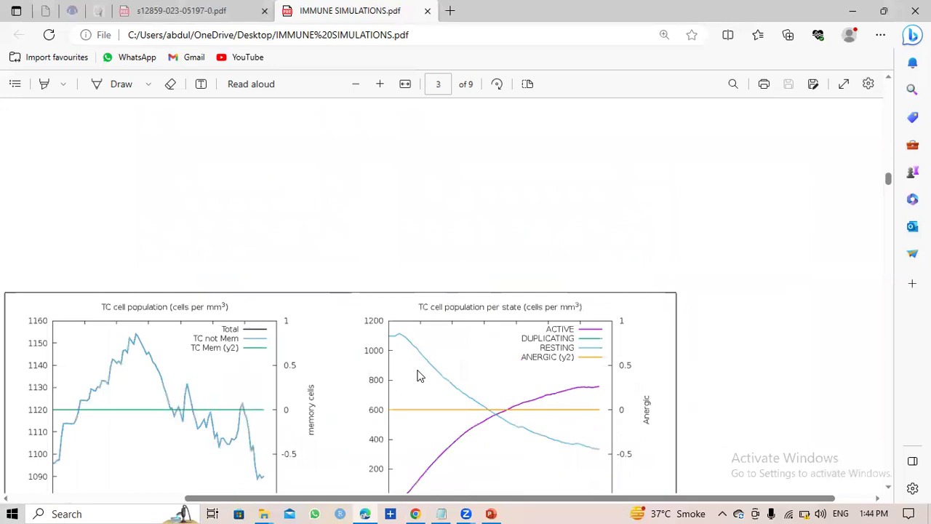
pyautogui.scroll(-3, 366, 366)
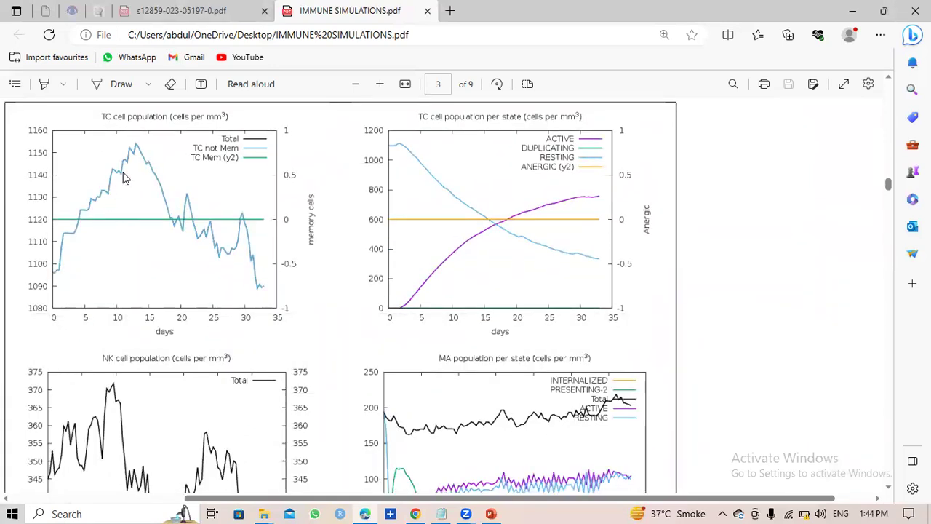
pyautogui.scroll(-2, 305, 265)
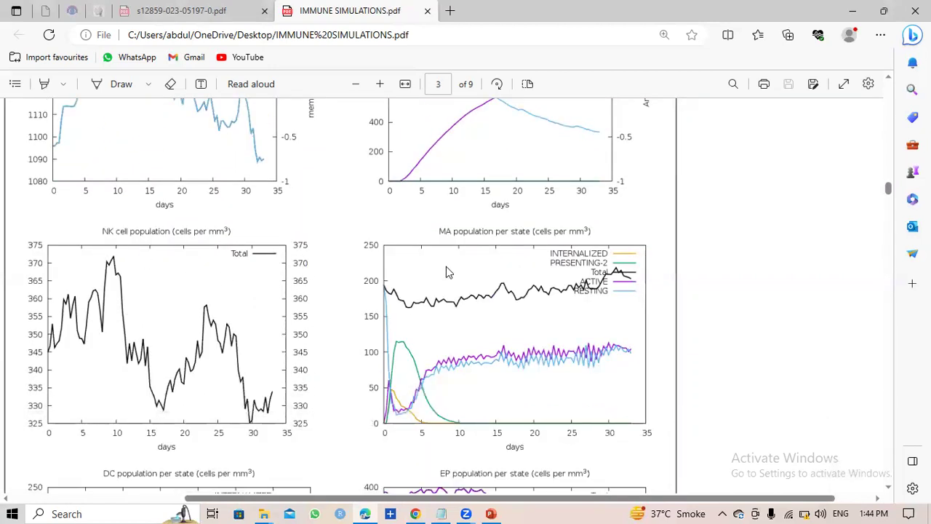
pyautogui.scroll(-2, 447, 266)
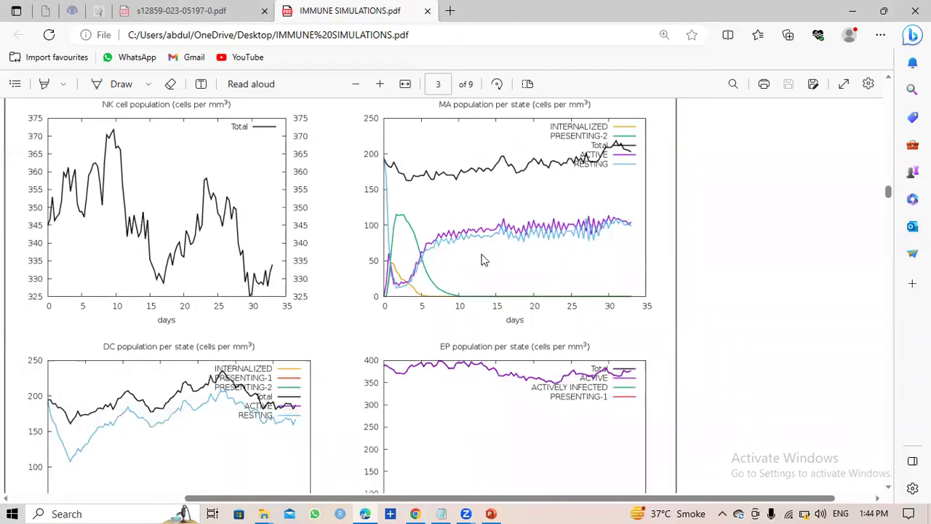
pyautogui.scroll(-2, 560, 260)
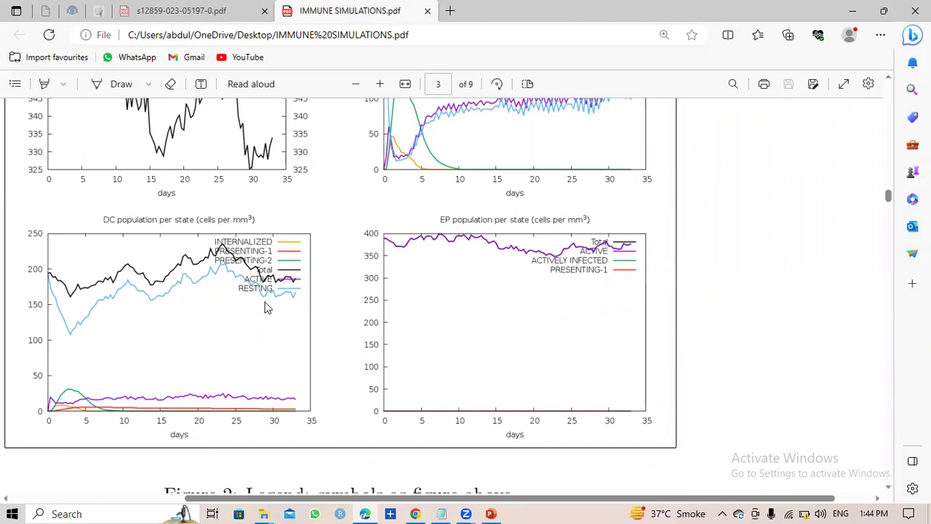
# Examine the immunoglobulin and cytokine plots on page 4 of the PDF, and switch back to the simulation output in Chrome
pyautogui.scroll(-10, 345, 364)
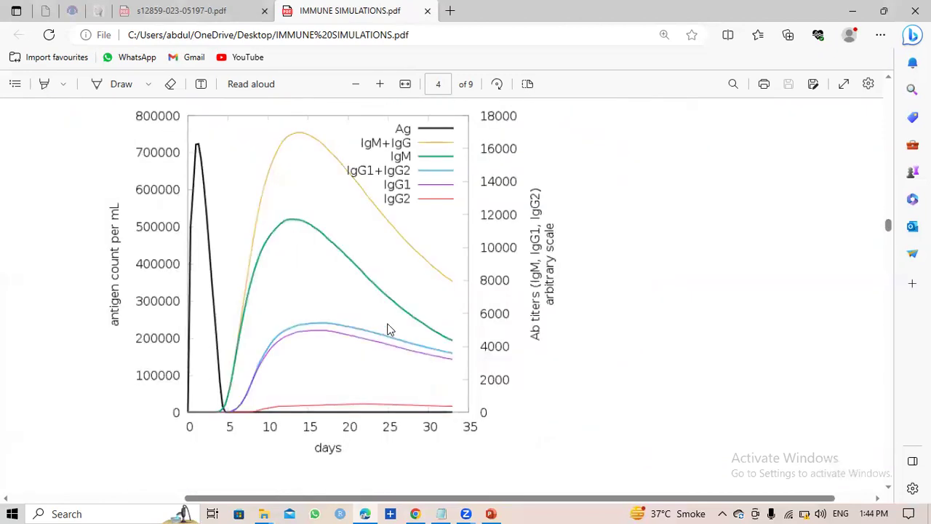
pyautogui.scroll(-2, 387, 329)
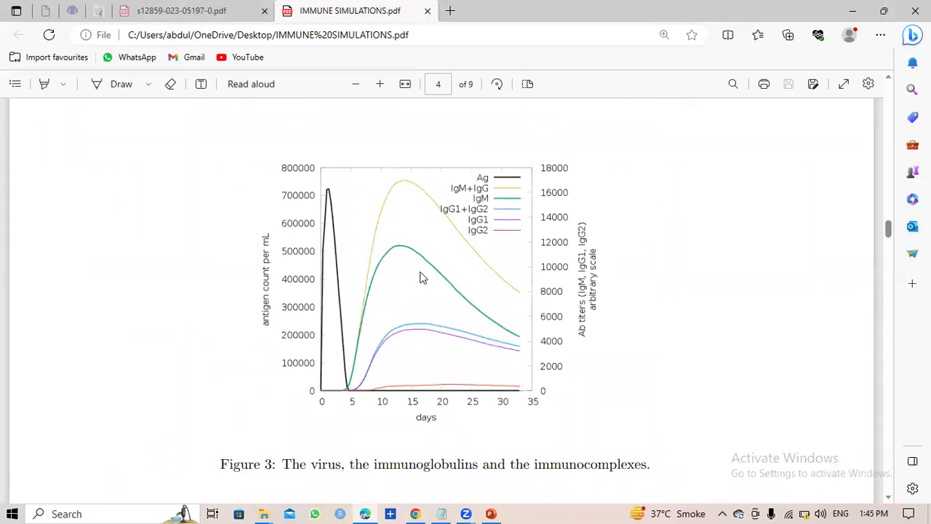
pyautogui.scroll(-5, 420, 275)
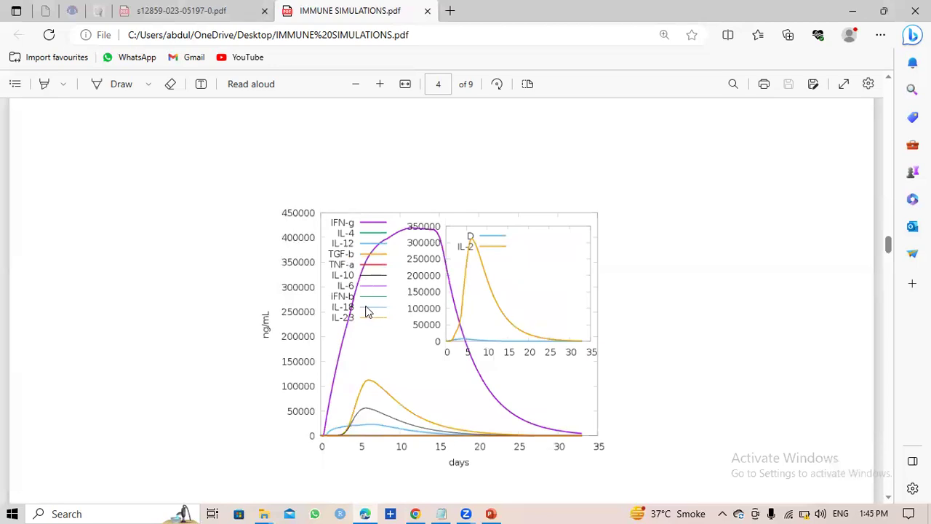
pyautogui.scroll(-5, 475, 381)
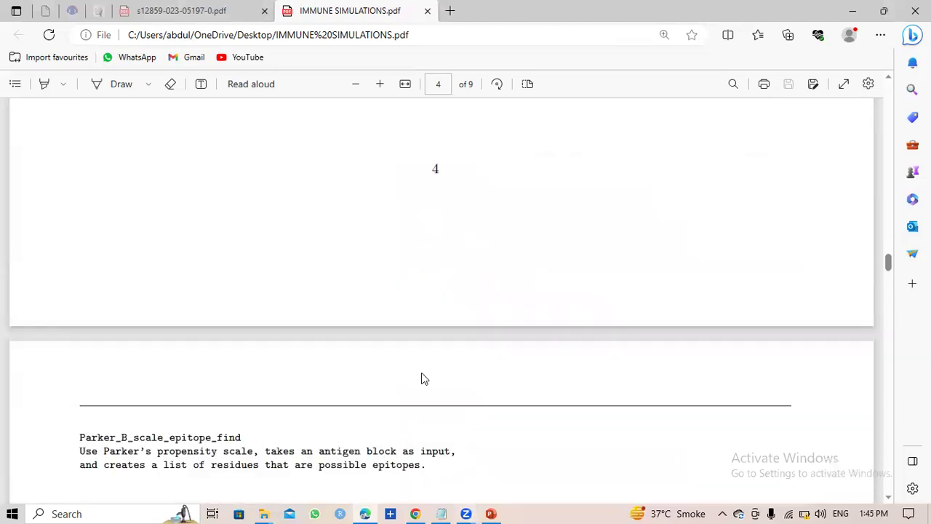
pyautogui.click(417, 510)
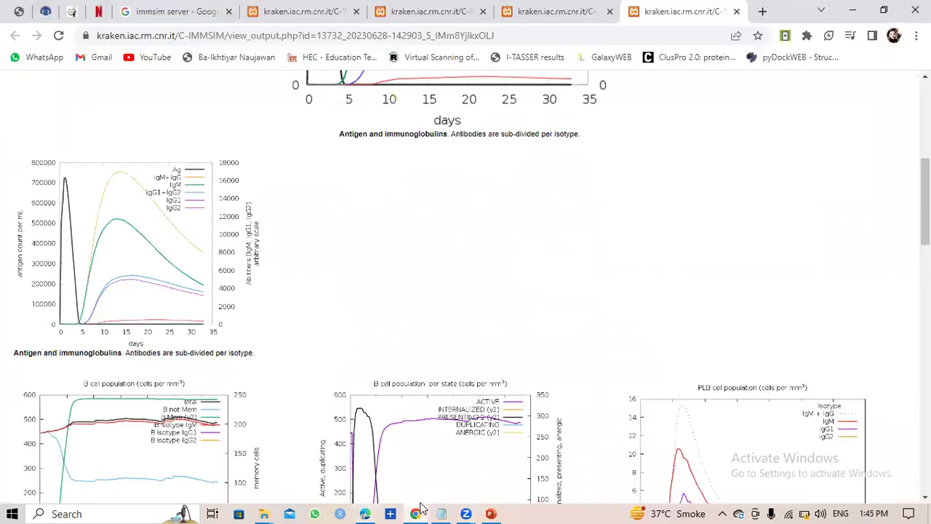